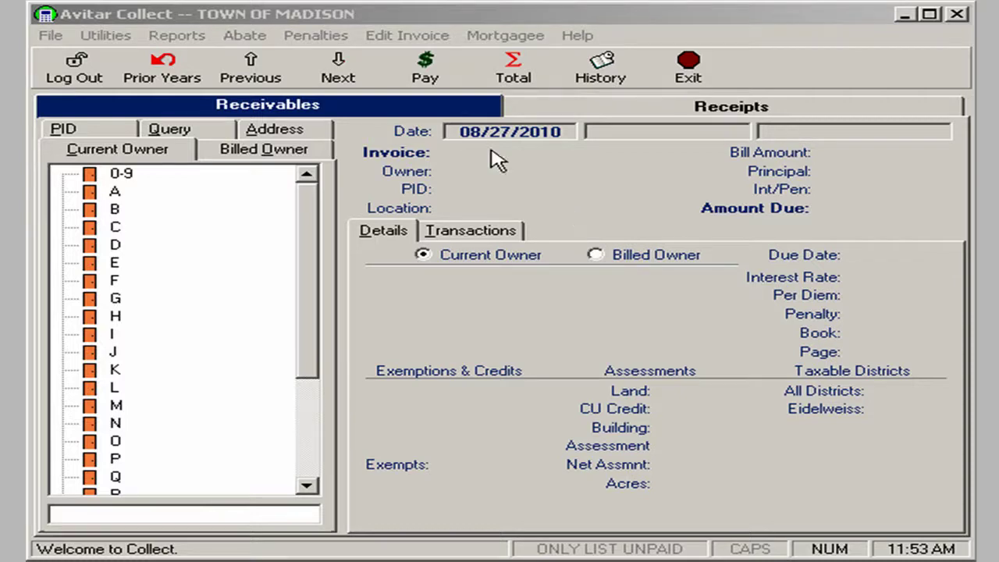
# Start importing a Property Tax warrant and bring up its import preview
pyautogui.click(106, 36)
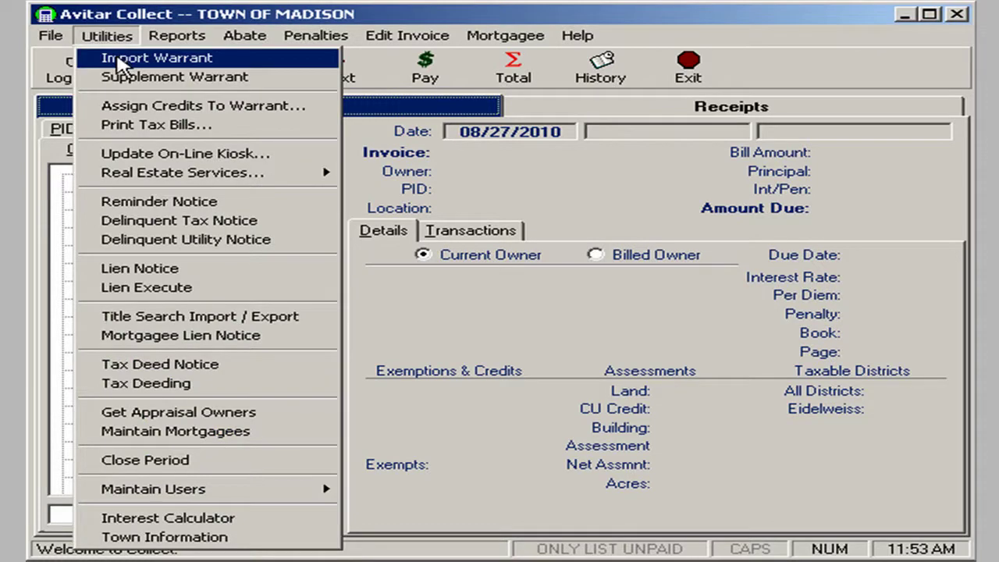
pyautogui.click(121, 59)
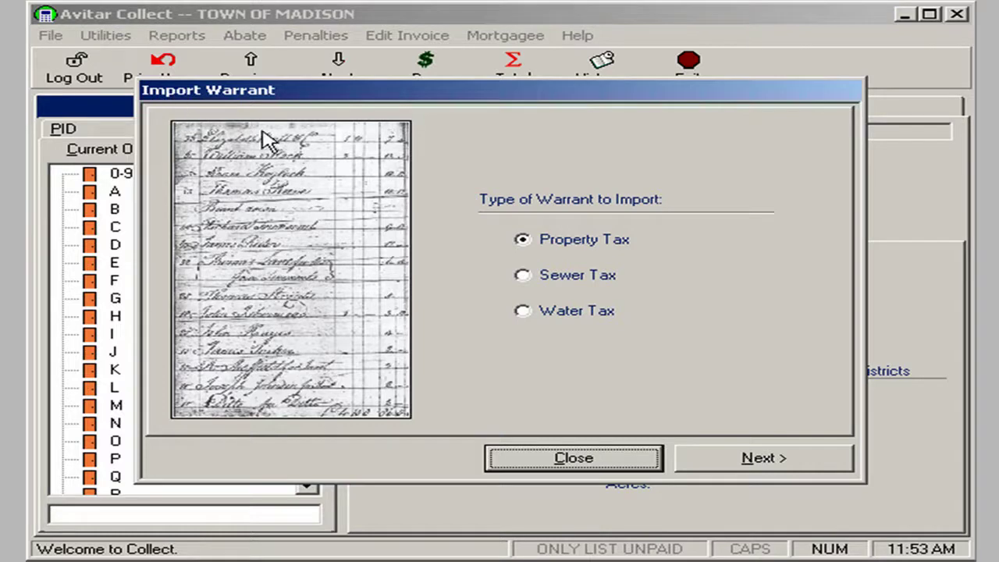
pyautogui.click(776, 465)
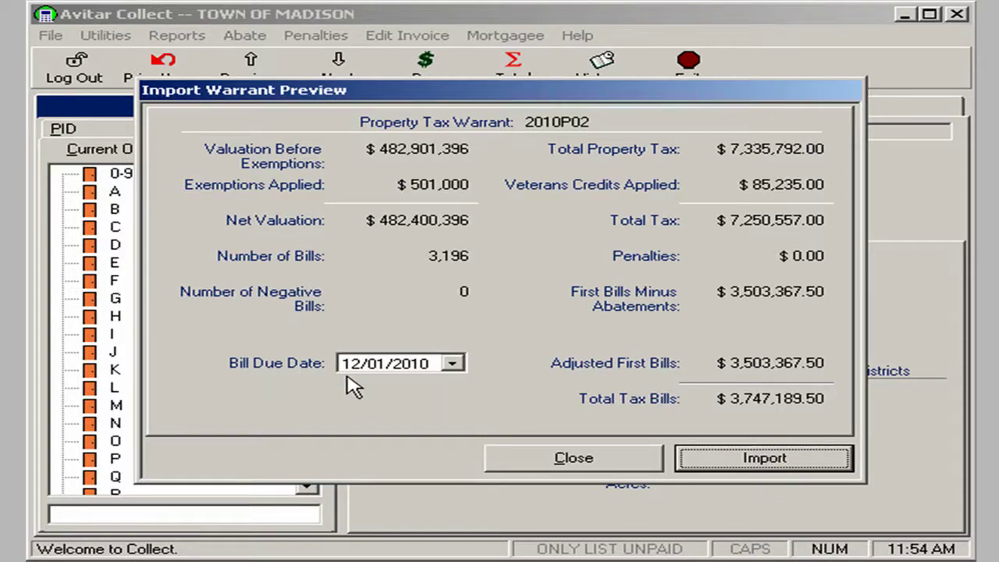
# Import the 2010P02 warrant with a bill due date of 12/01/2010, accepting the defined taxable districts
pyautogui.click(452, 365)
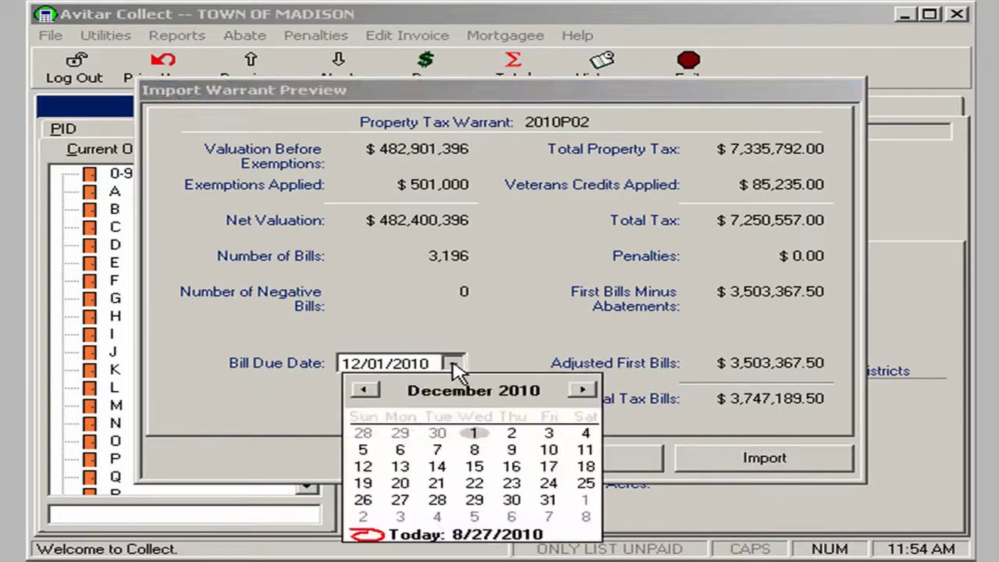
pyautogui.click(473, 435)
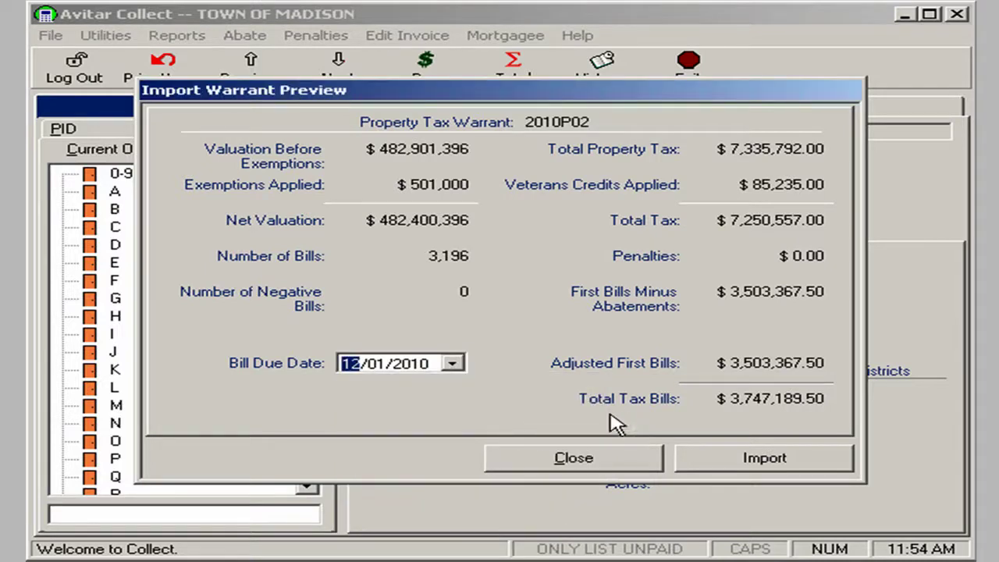
pyautogui.click(753, 466)
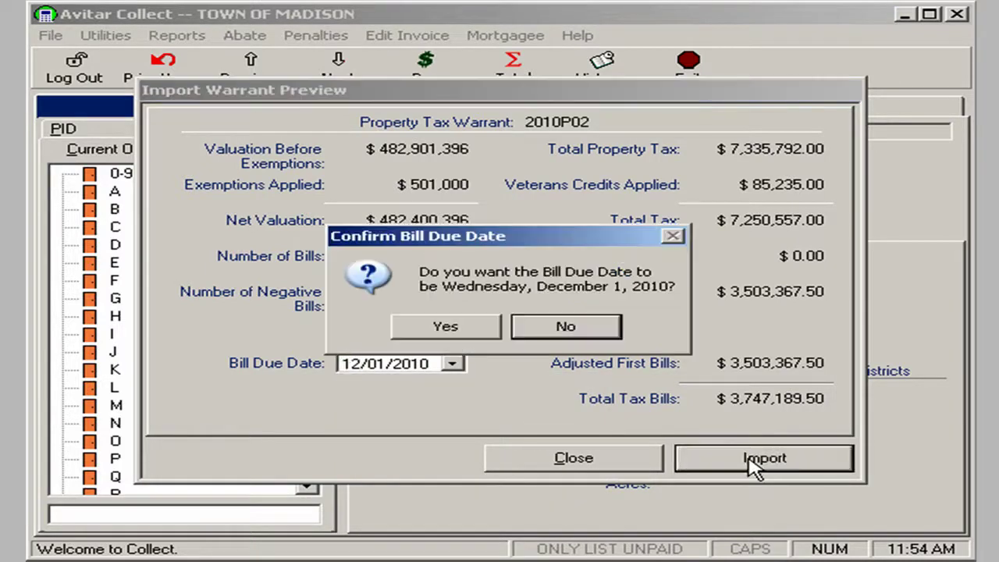
pyautogui.click(461, 331)
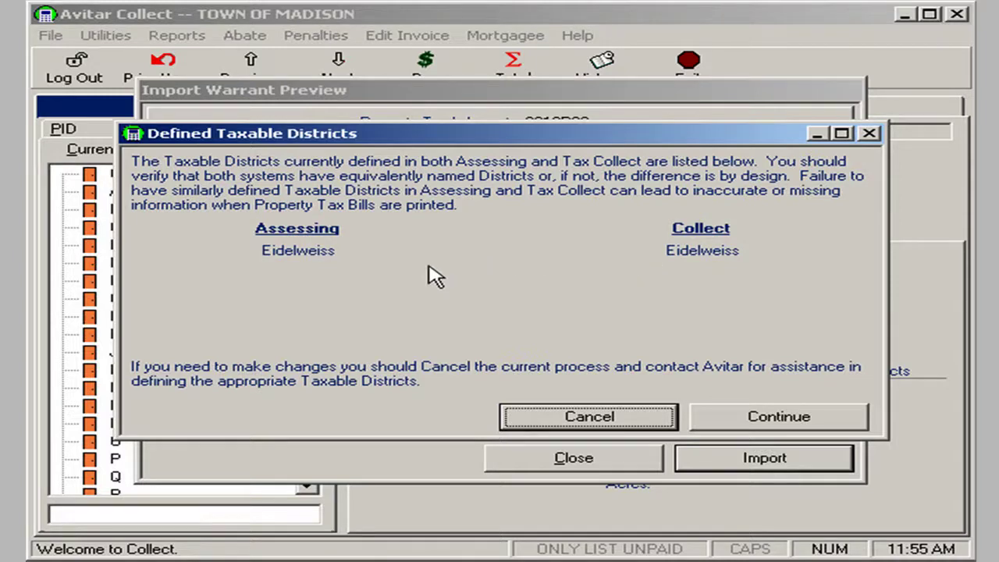
pyautogui.click(782, 421)
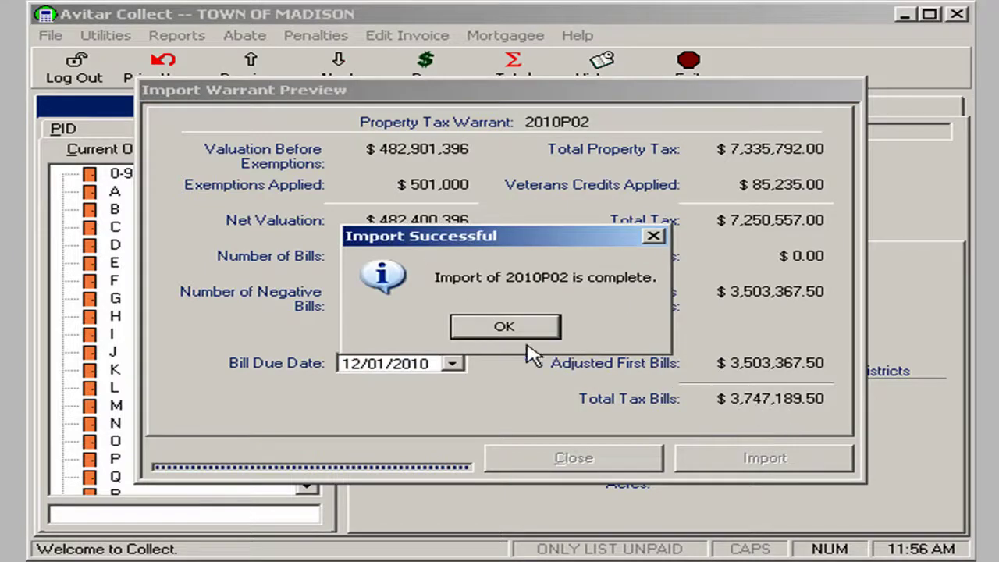
pyautogui.click(509, 328)
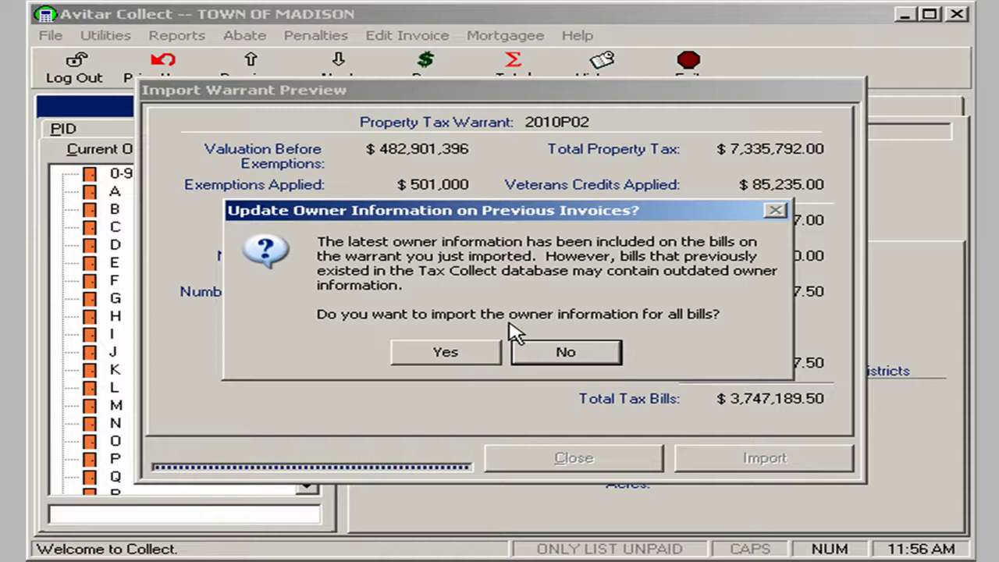
# Import the latest owner information for all bills and display the report of additional mail-to addresses on changed owners
pyautogui.click(459, 355)
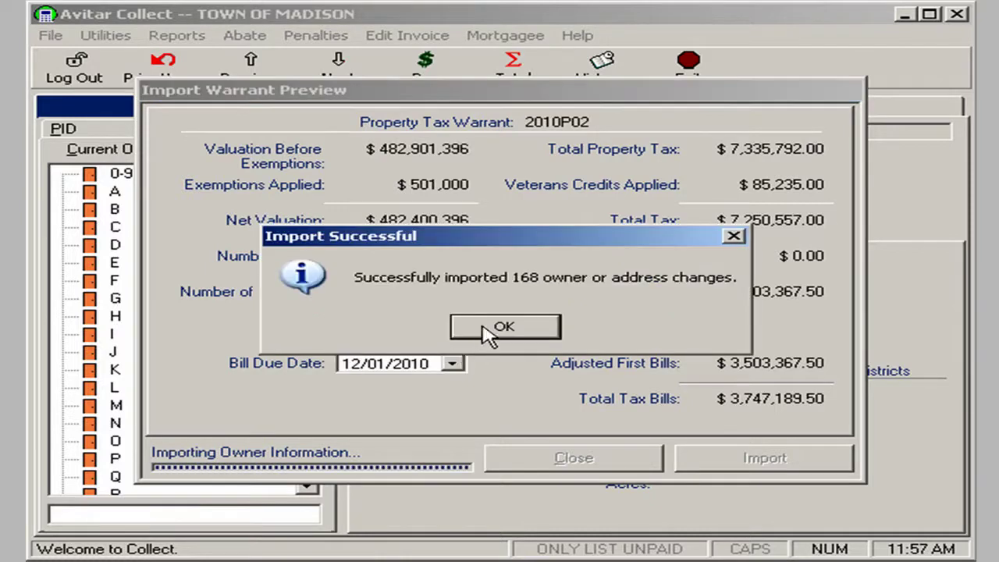
pyautogui.click(489, 328)
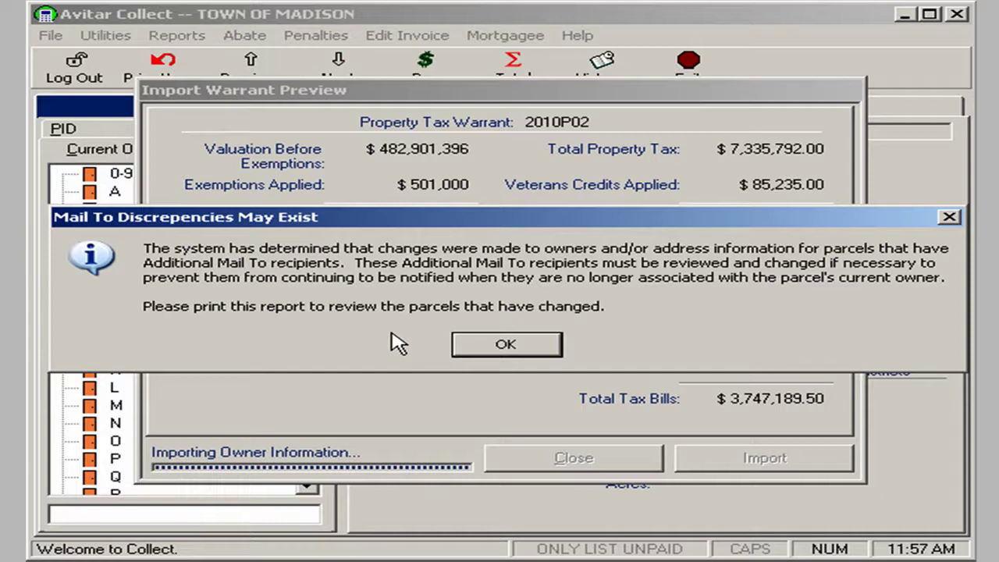
pyautogui.click(506, 347)
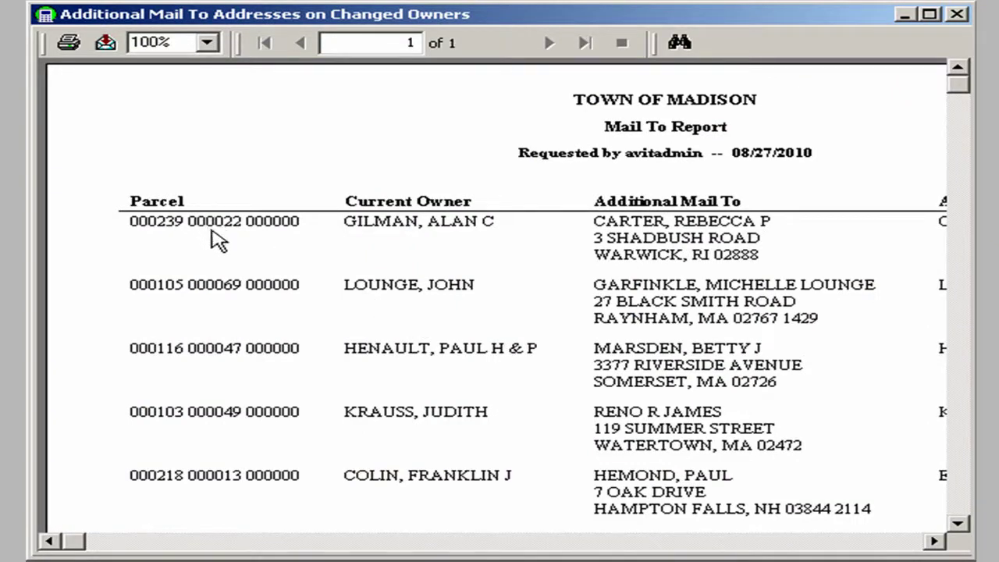
# Review the Mail To report across to its Attached To column, check its print options without printing, and close it
pyautogui.click(935, 541)
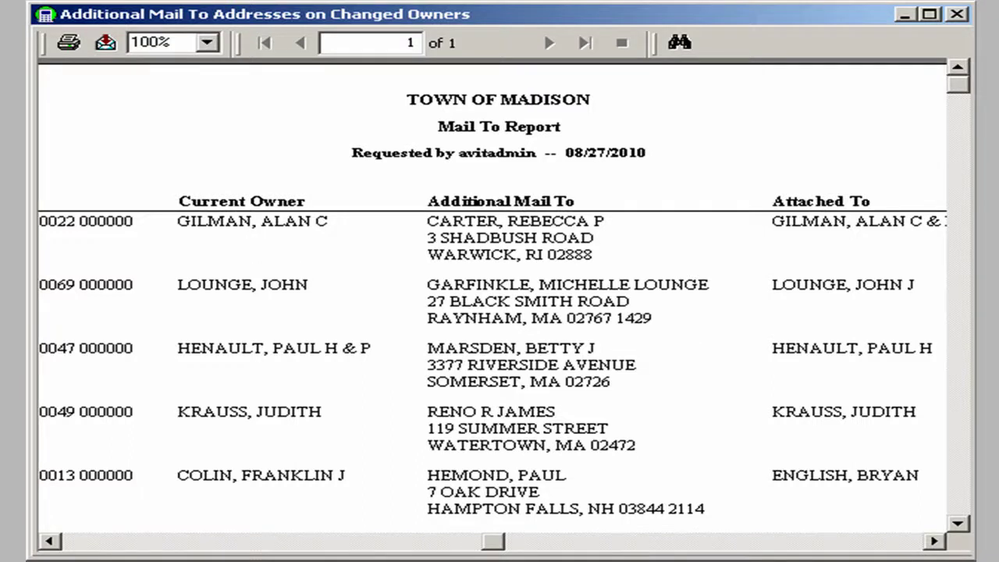
pyautogui.click(934, 540)
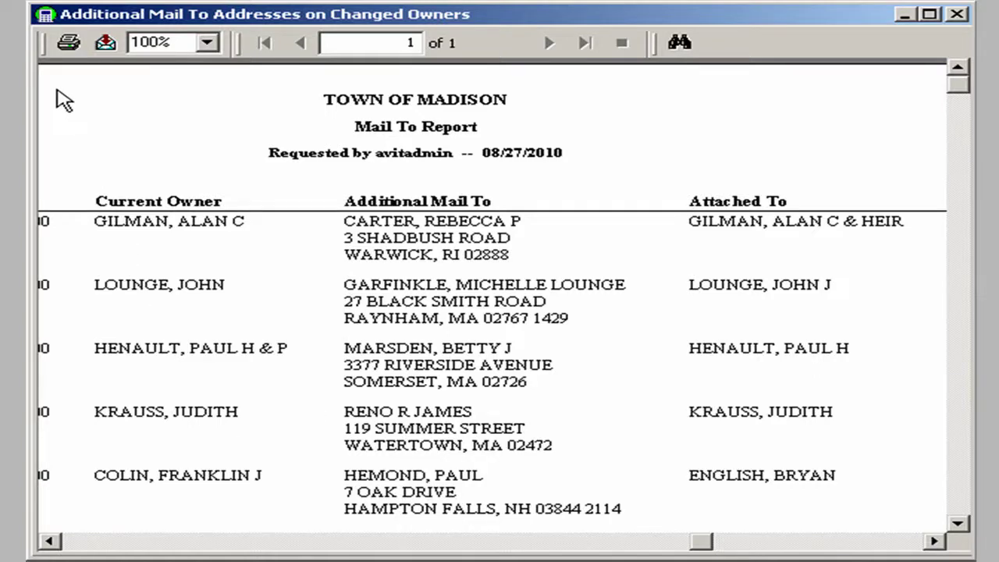
pyautogui.click(68, 43)
pyautogui.click(704, 262)
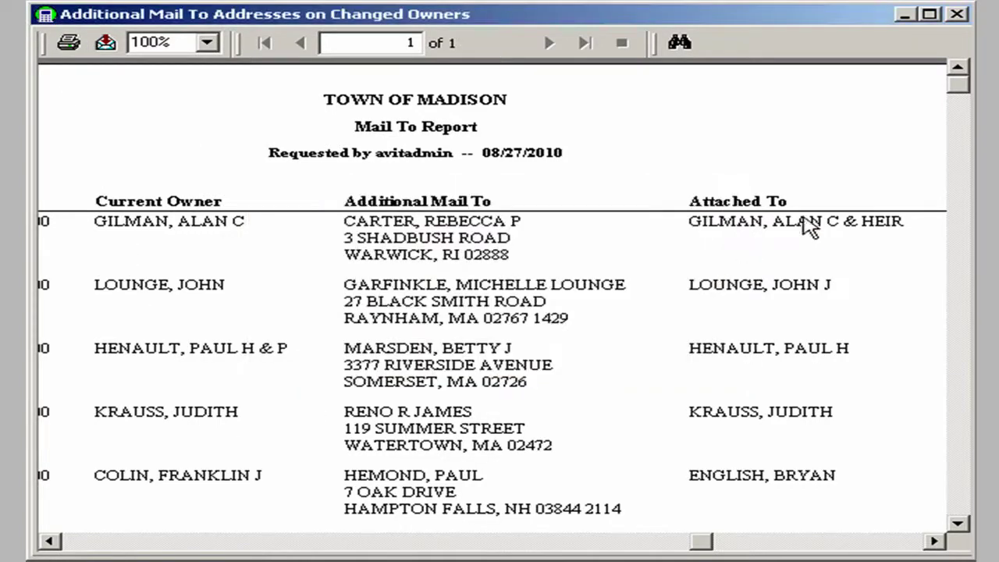
pyautogui.click(958, 18)
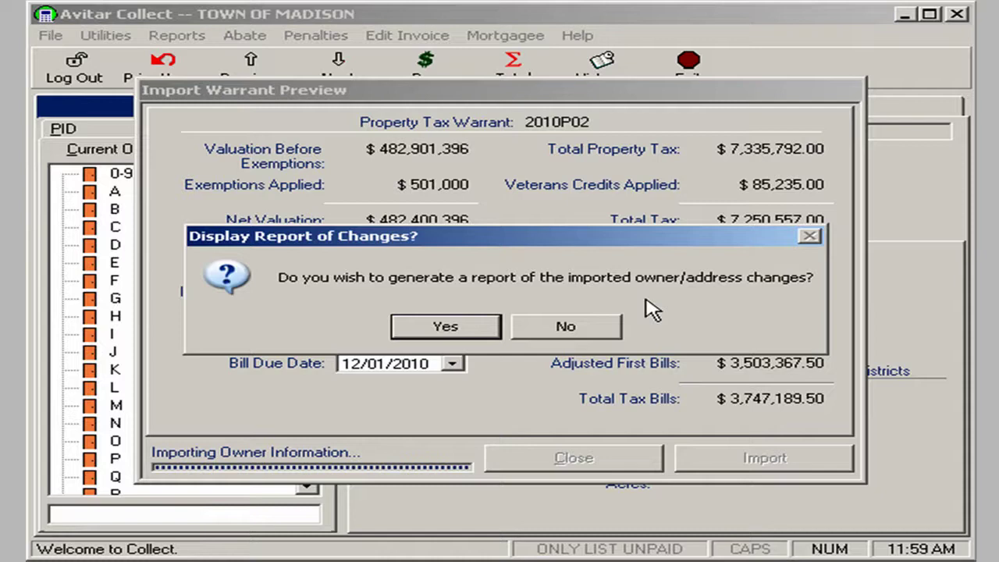
# Generate the report of imported owner/address changes, cancel its printing, and close both the report and the warrant import
pyautogui.click(462, 333)
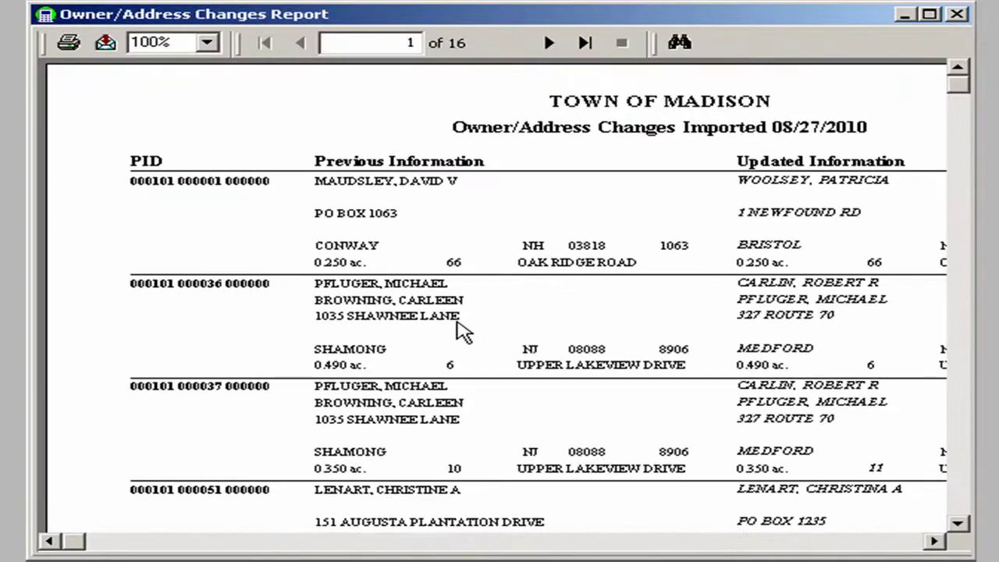
pyautogui.click(68, 47)
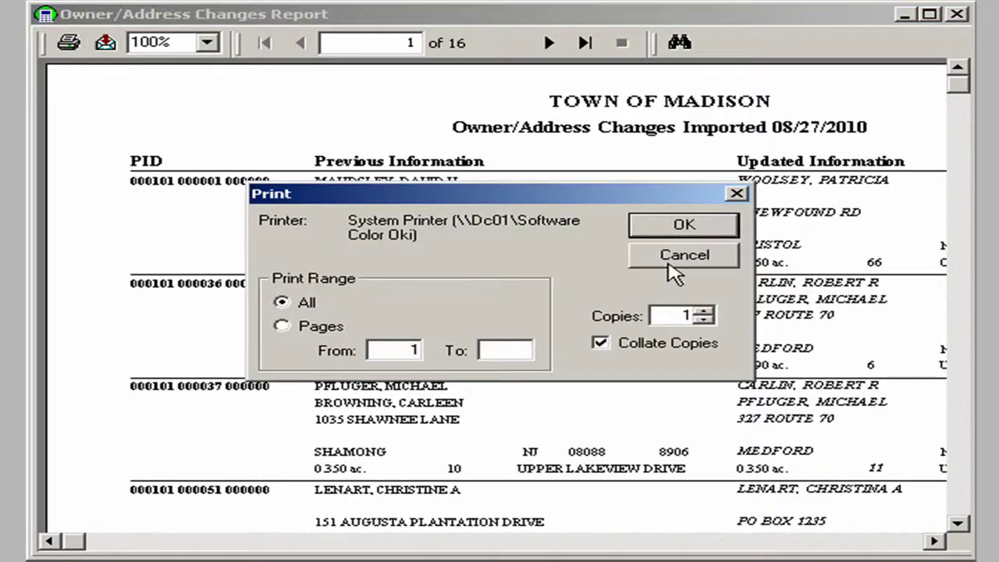
pyautogui.click(710, 255)
pyautogui.click(957, 14)
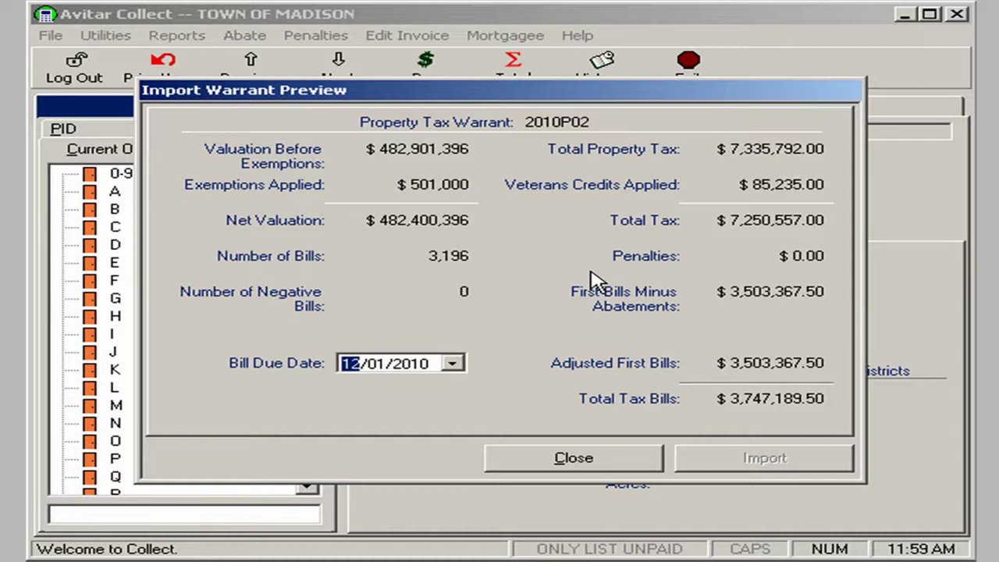
pyautogui.click(574, 460)
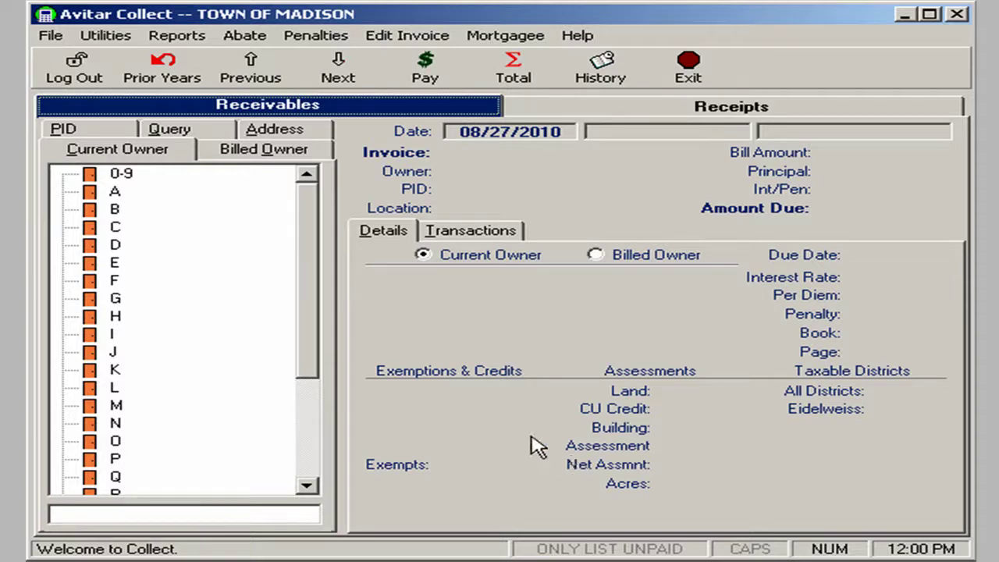
# Check the committed amount for warrant 2010P02 in the Collections YTD report, and close the report
pyautogui.click(178, 36)
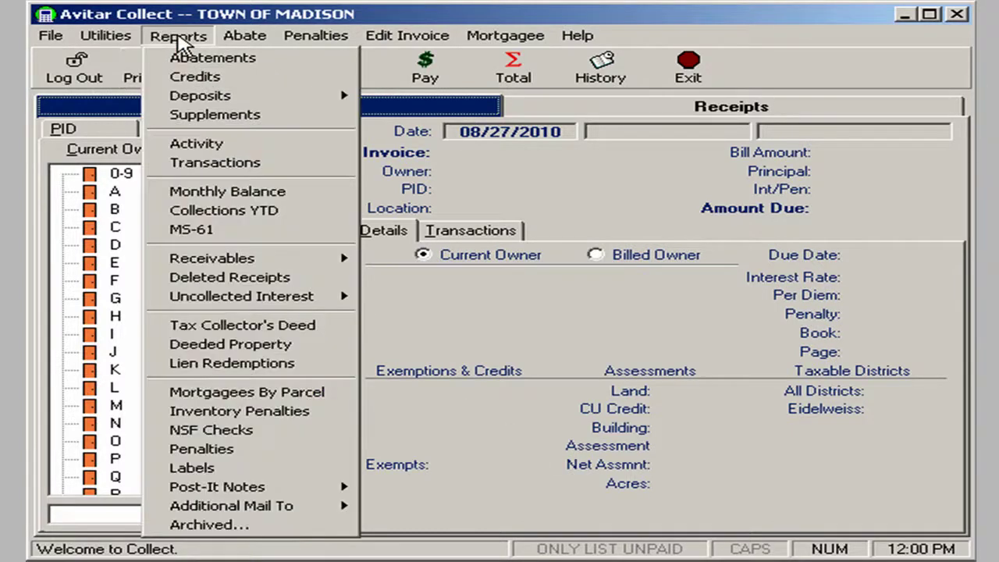
pyautogui.click(222, 213)
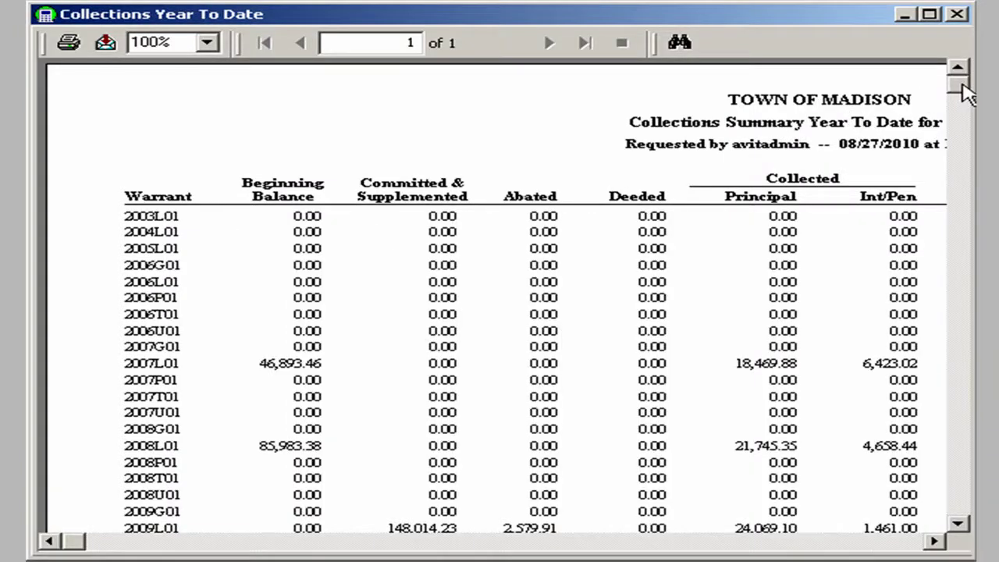
pyautogui.moveTo(966, 92); pyautogui.dragTo(965, 279)
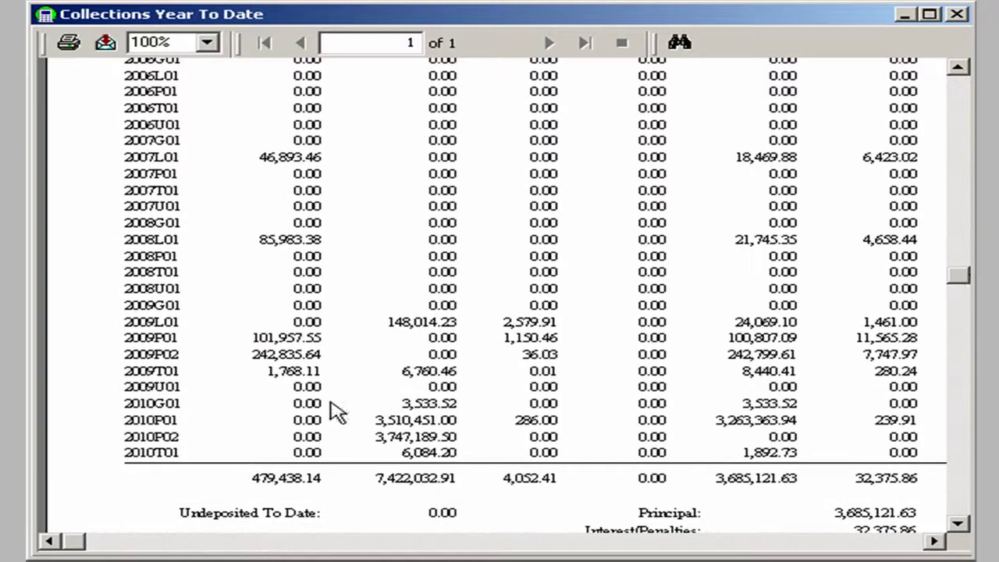
pyautogui.click(168, 437)
pyautogui.click(398, 436)
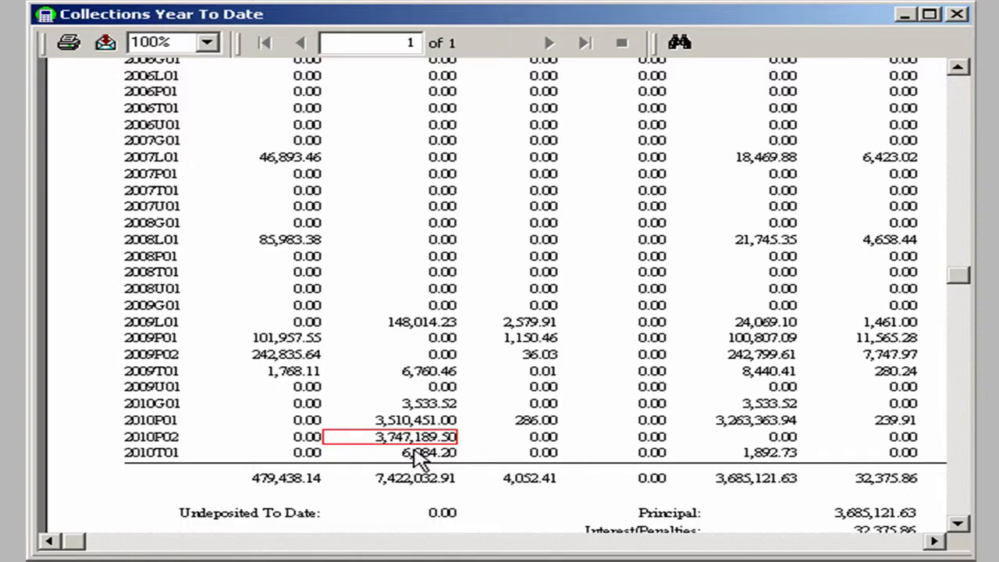
pyautogui.click(957, 15)
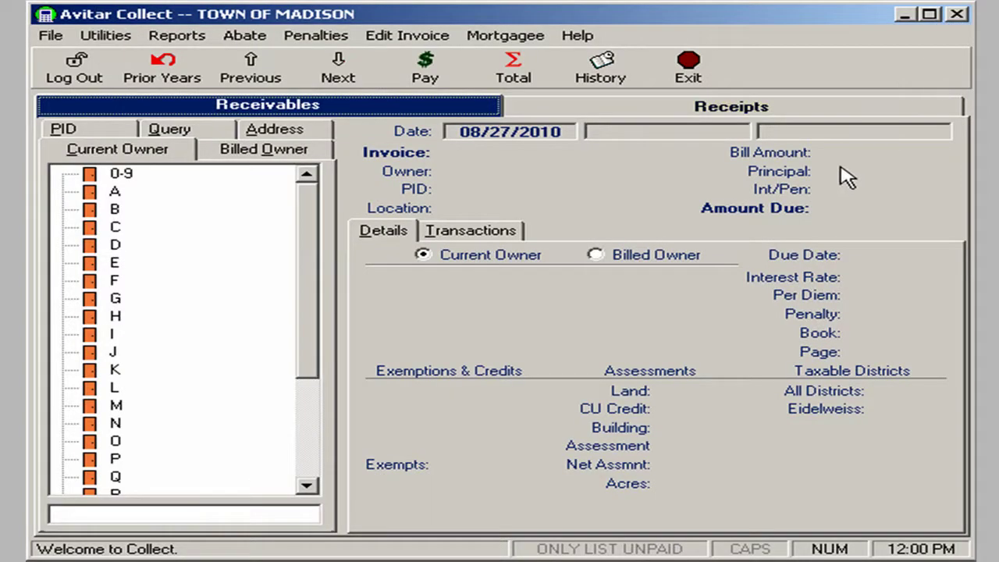
# Expand the second current owner listed under A down to the parcel's bills and open the 2010P02 invoice
pyautogui.doubleClick(105, 194)
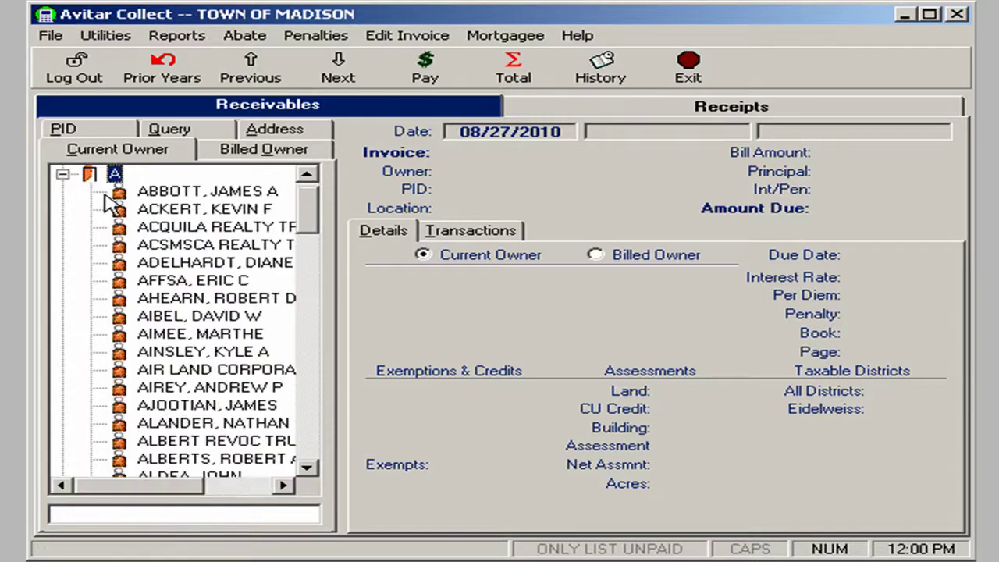
pyautogui.doubleClick(161, 210)
pyautogui.doubleClick(207, 229)
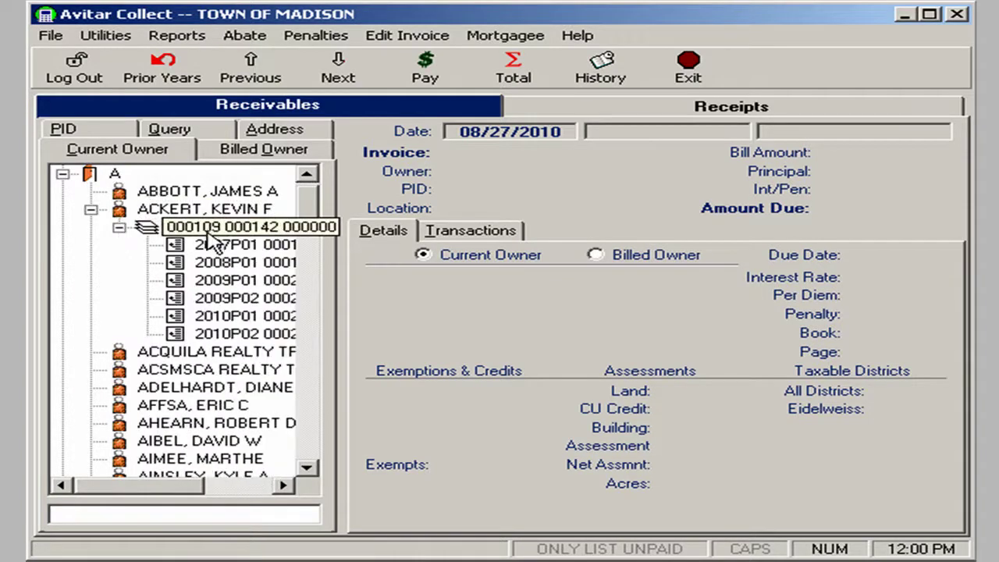
pyautogui.click(230, 334)
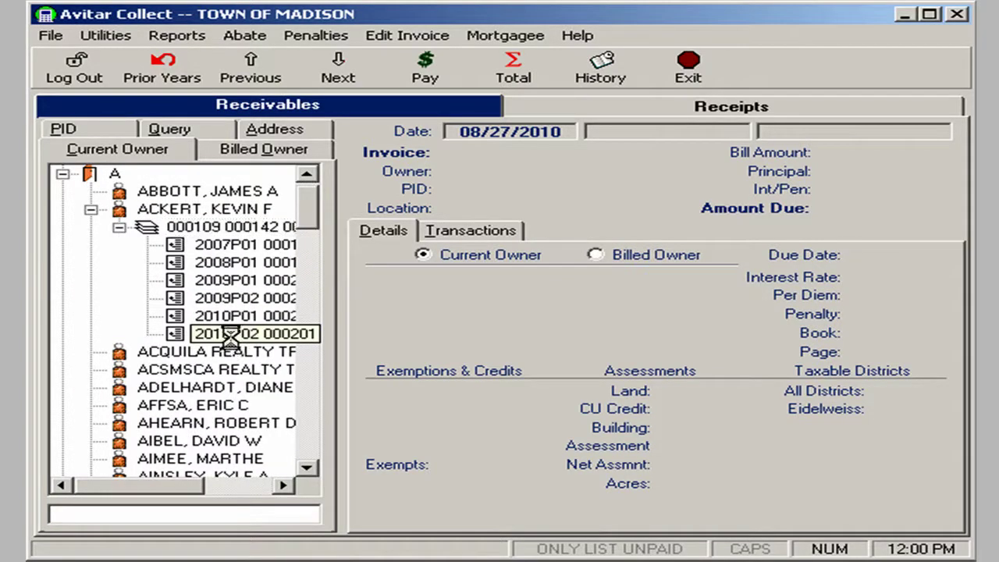